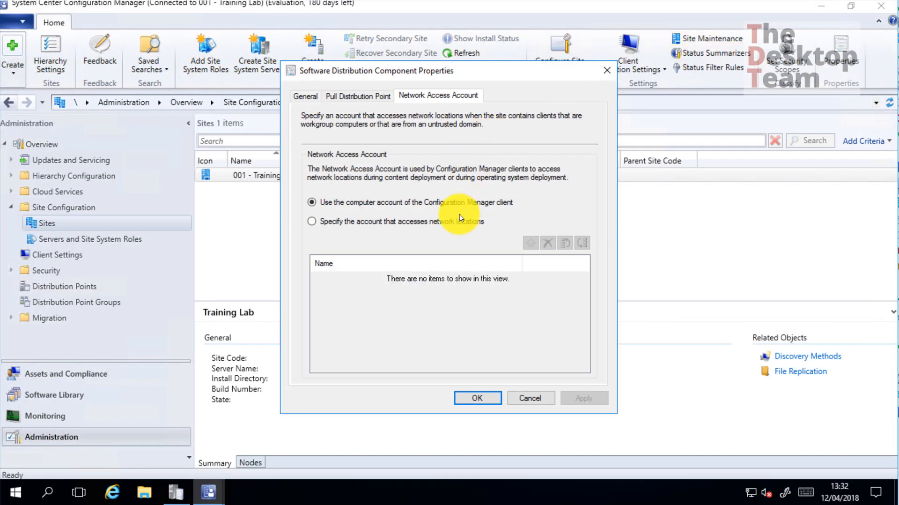
Specify a new account for accessing network locations and select the user svc_sccmna from classroom.intranet
click(452, 223)
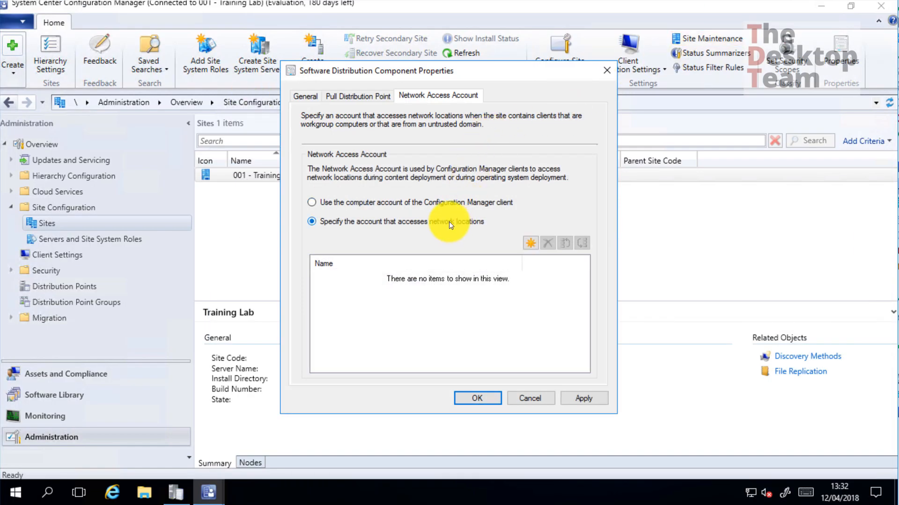
click(531, 242)
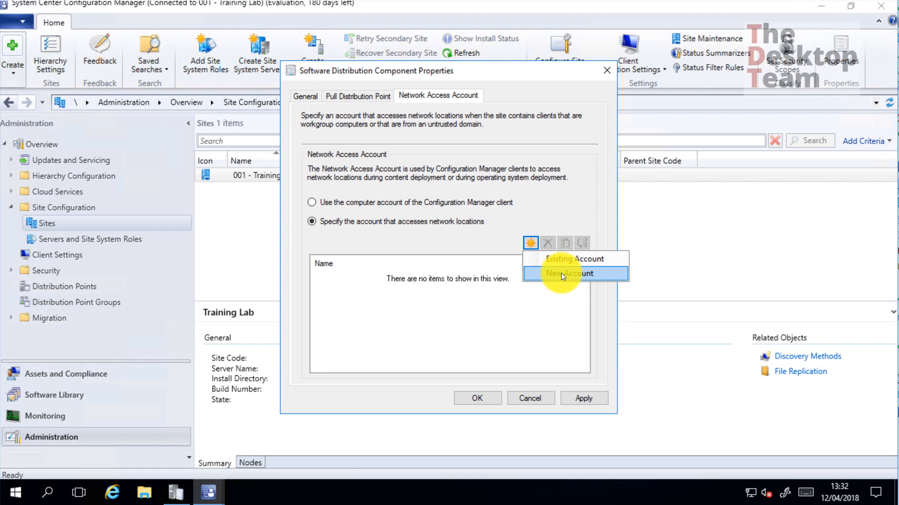
click(562, 275)
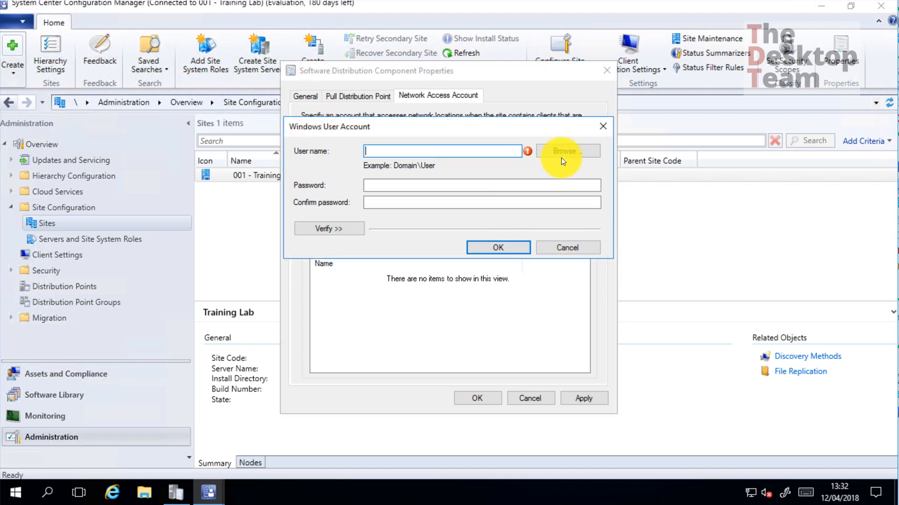
click(560, 152)
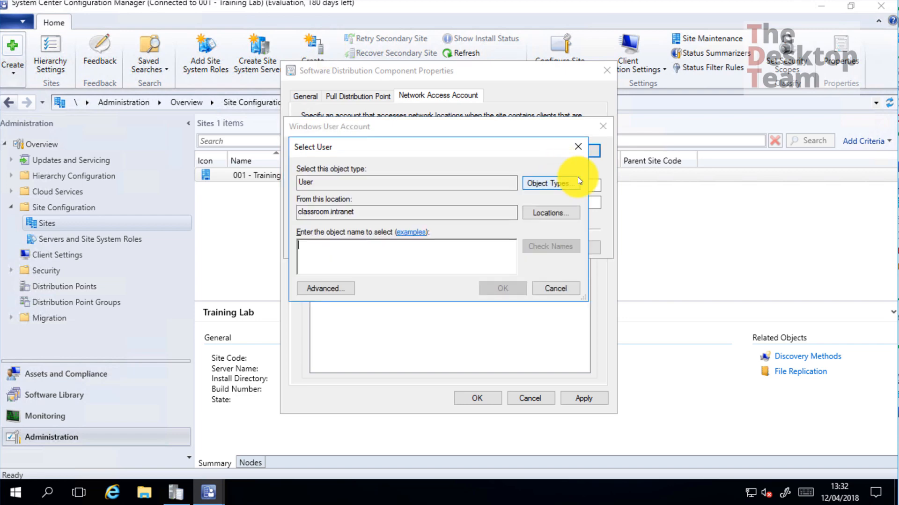
text(svc_s)
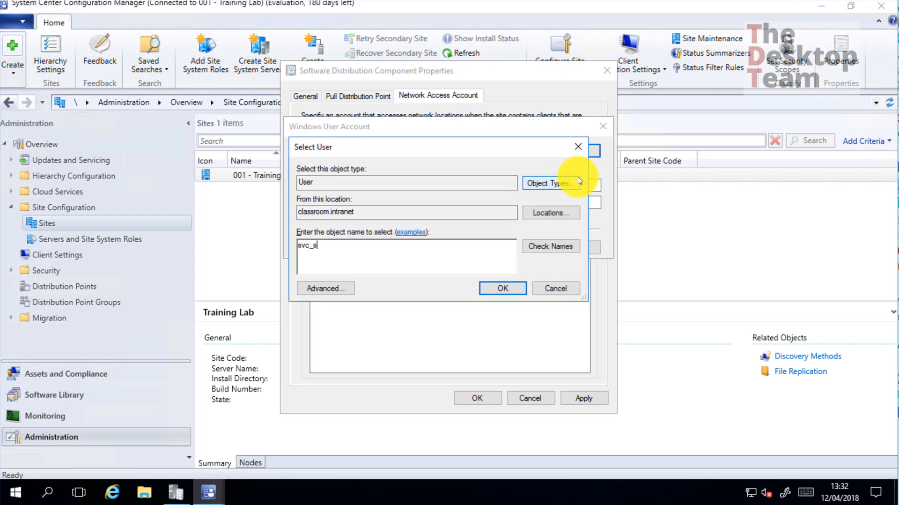
text(ccmna)
key(Return)
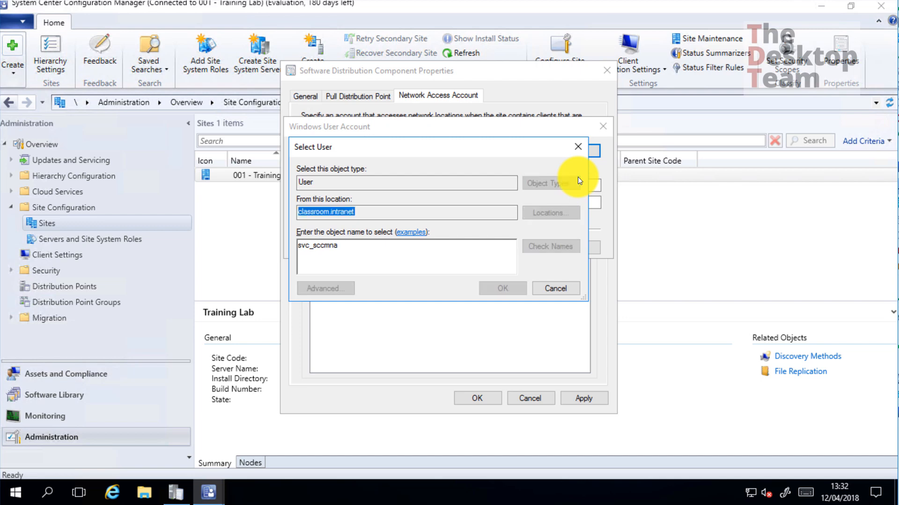
Enter and confirm the account password for the new network access account
click(409, 185)
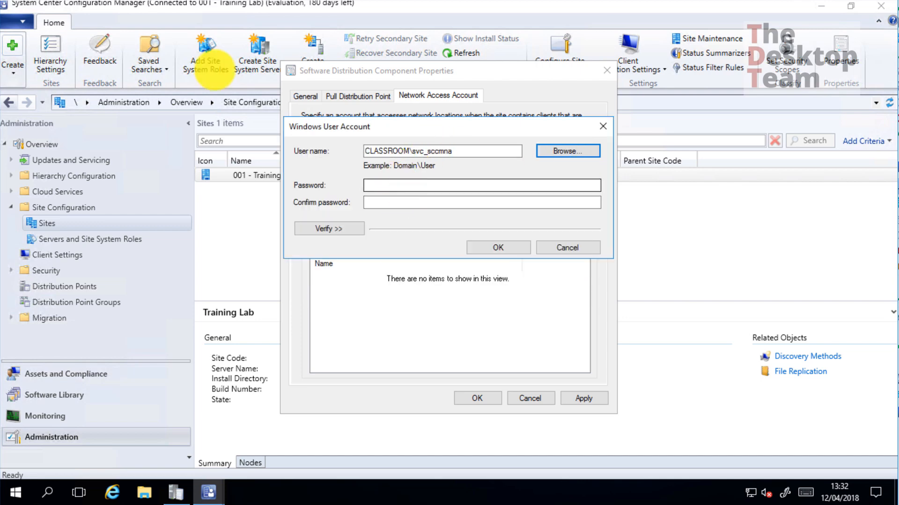
text(********)
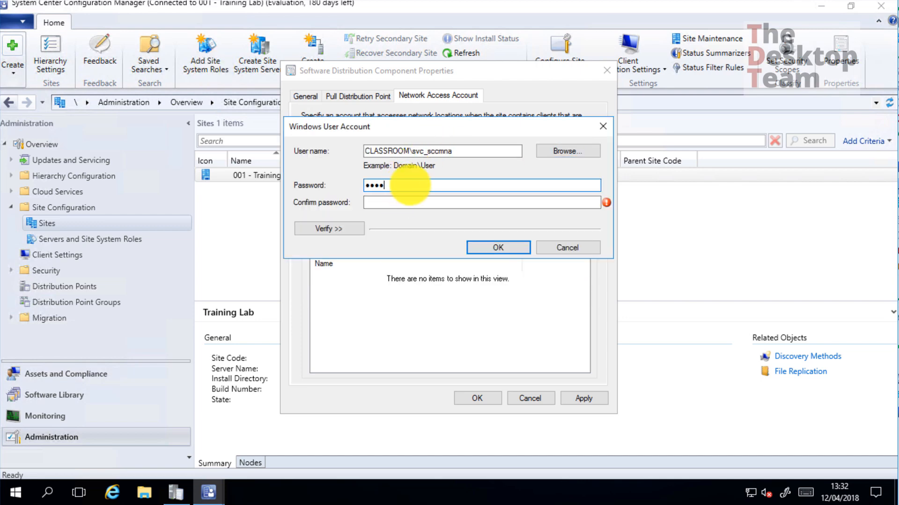
key(Tab)
text(********)
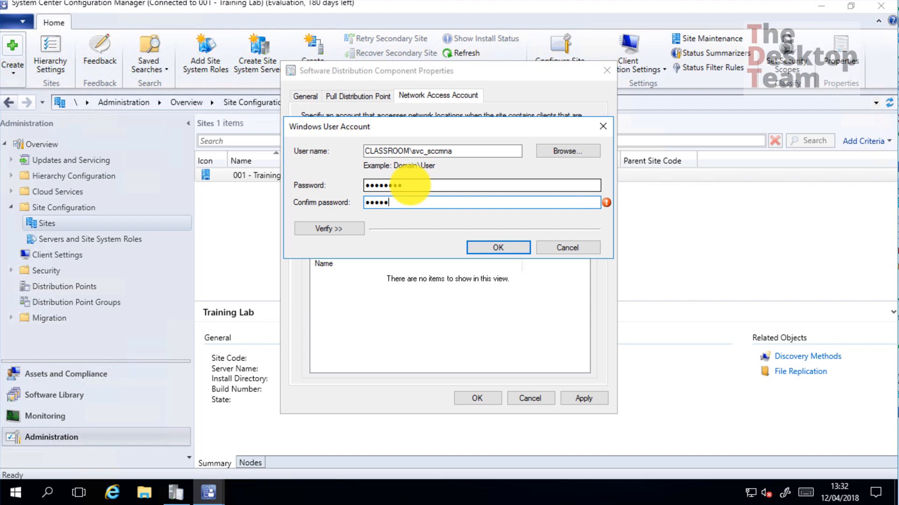
Test the account's connection to the network share \\srv0002\sms_001 and save it as the site's network access account
click(322, 228)
click(406, 265)
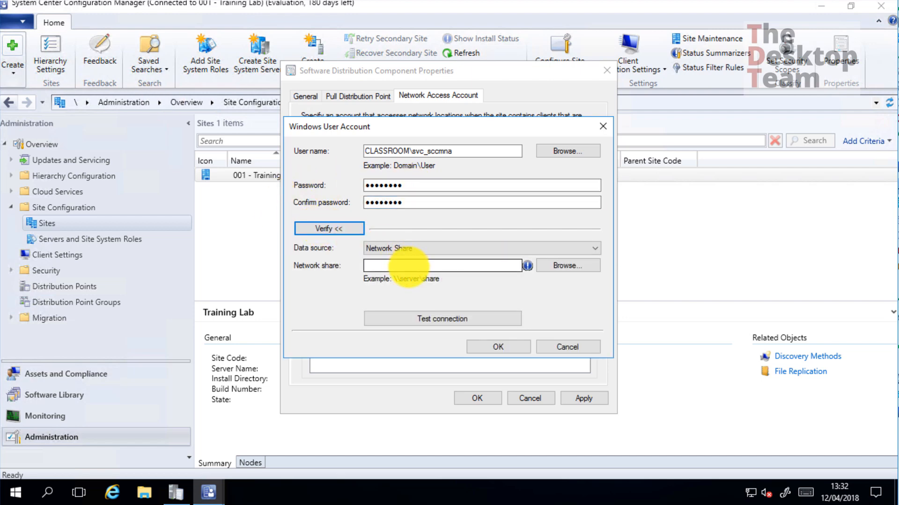
text(\\)
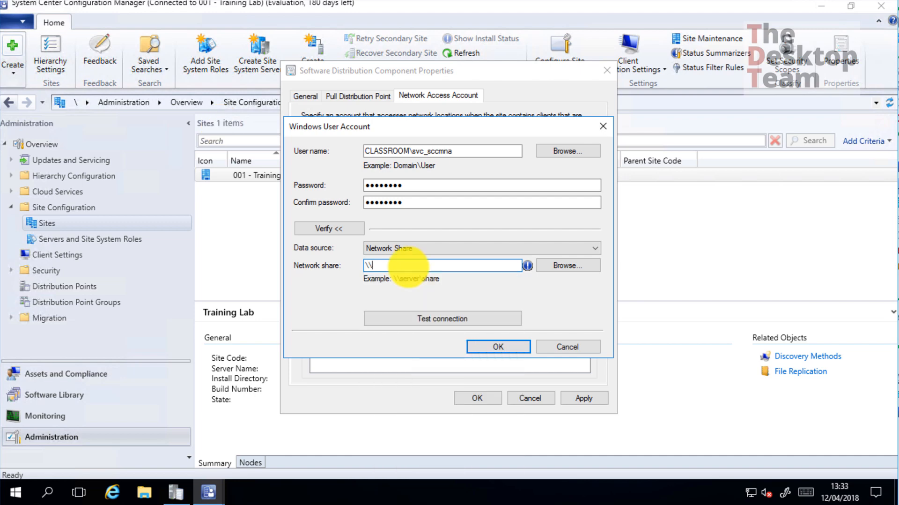
text(srv0002\sm)
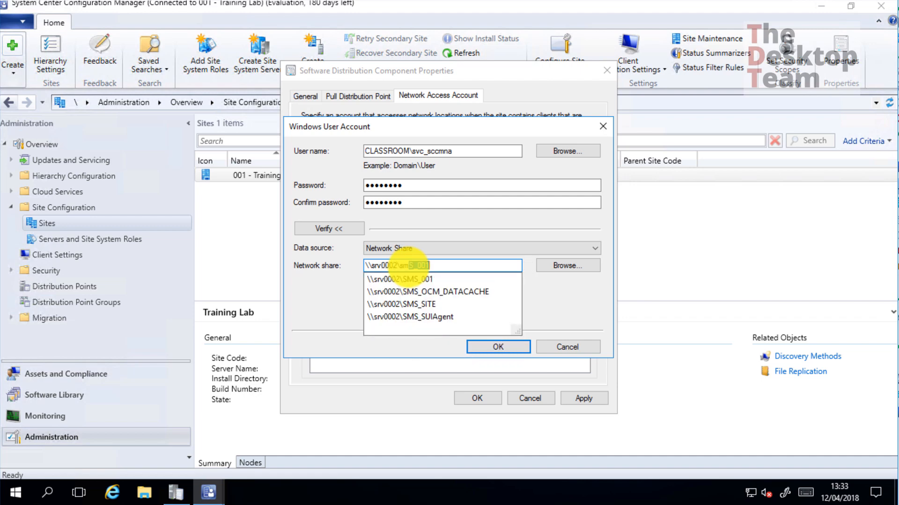
text(s_001)
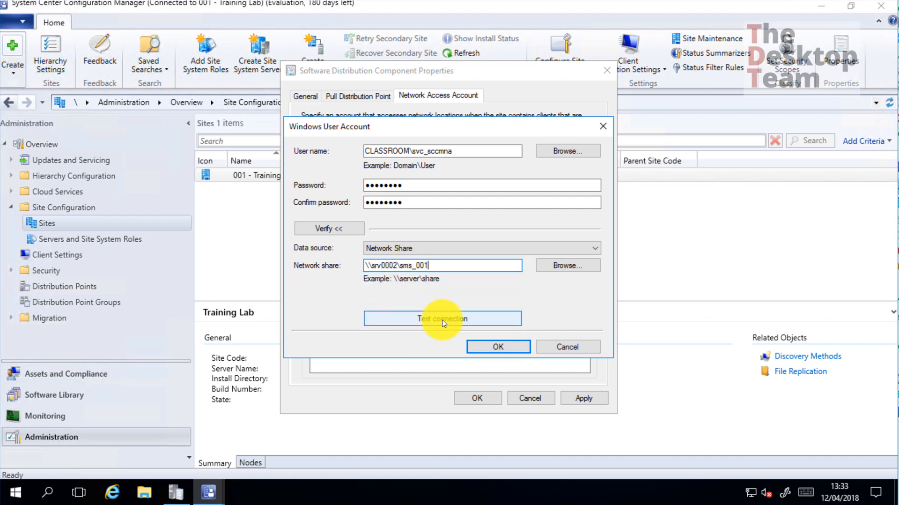
click(443, 323)
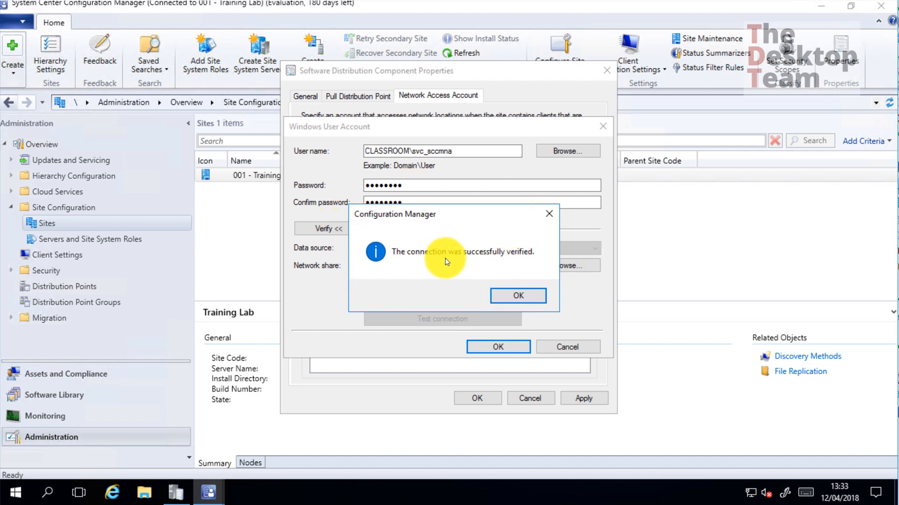
click(512, 297)
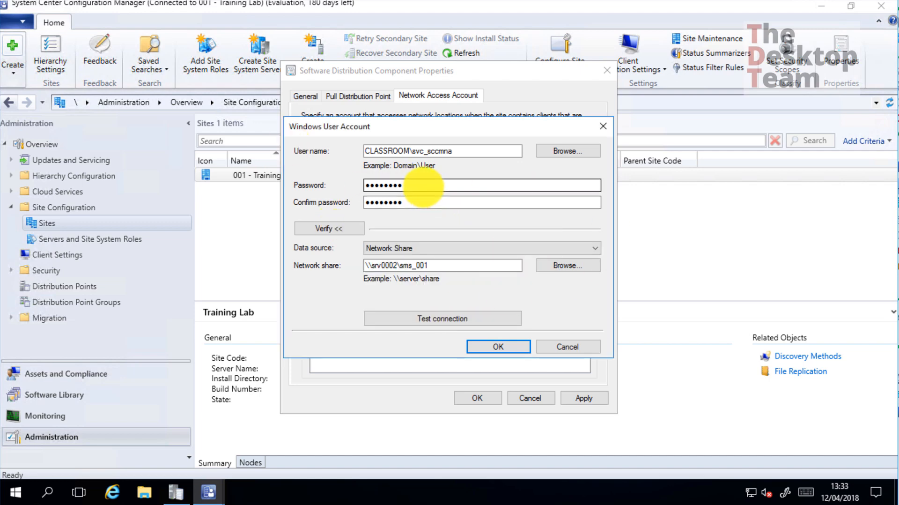
click(503, 347)
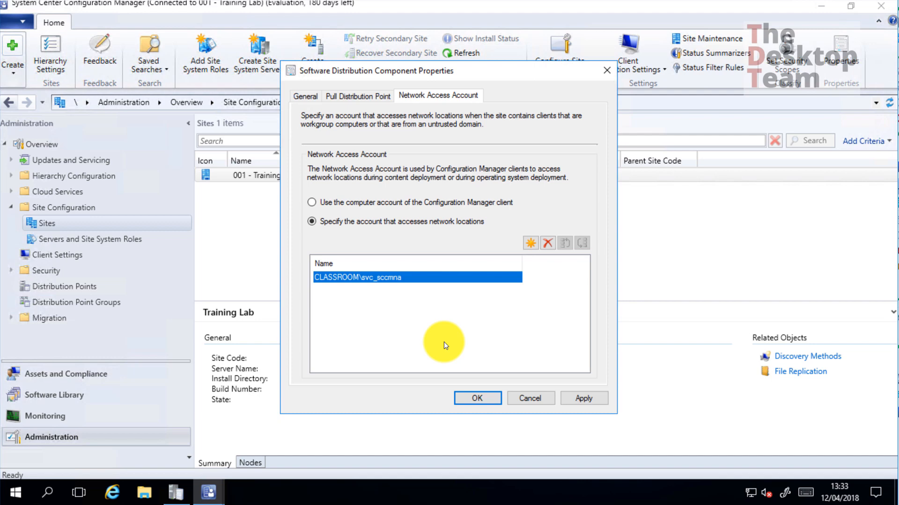
click(482, 398)
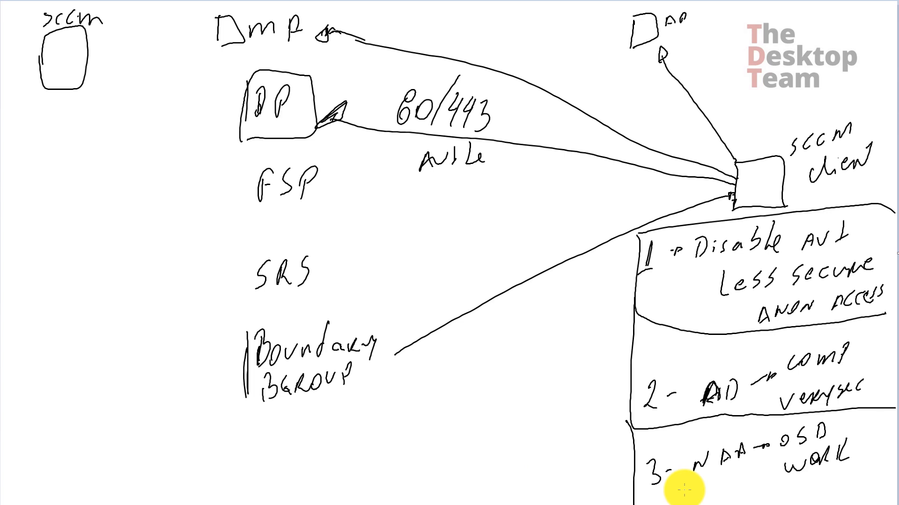
mouse_move(696, 477)
mouse_down()
mouse_move(758, 465)
mouse_move(717, 438)
mouse_move(704, 473)
mouse_up()
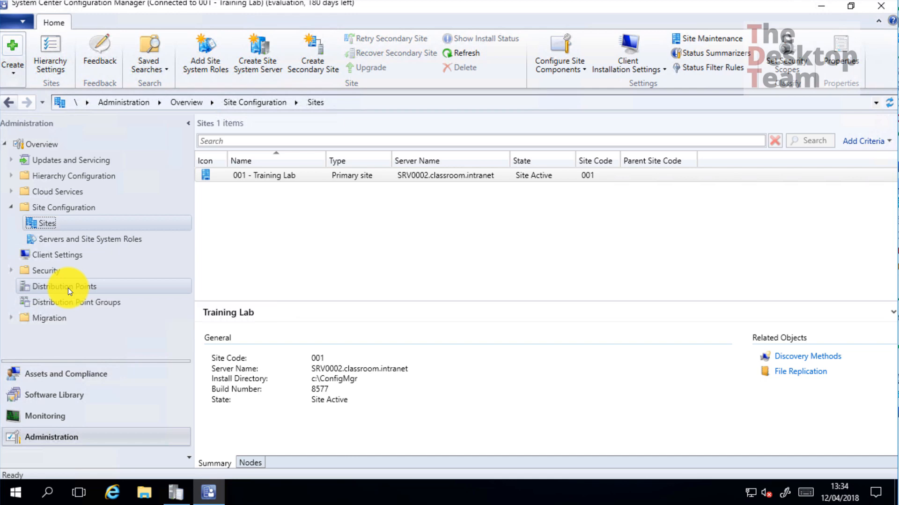
Show the content status of the distributed packages in the Monitoring workspace
click(63, 411)
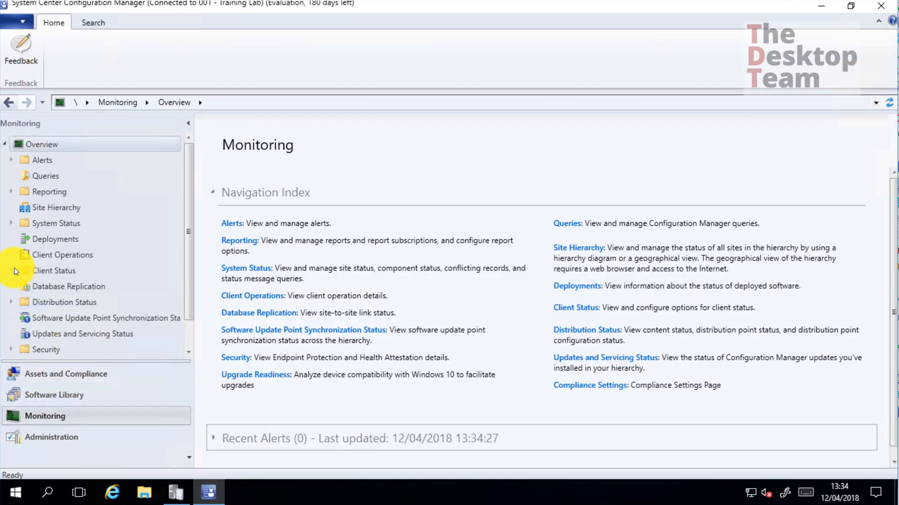
click(12, 270)
click(11, 270)
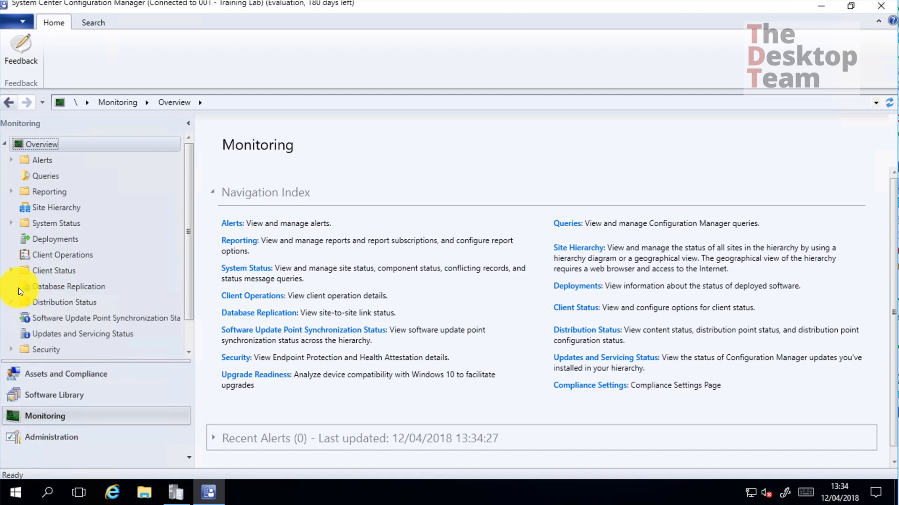
click(11, 301)
click(41, 319)
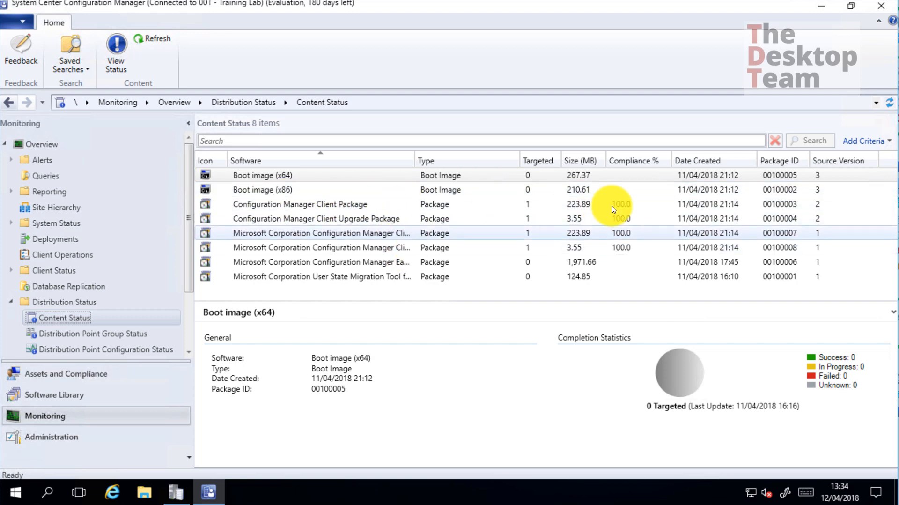
Examine the packages assigned to the SRV0002.CLASSROOM.INTRANET distribution point in its properties, widening the columns to show full names
click(58, 436)
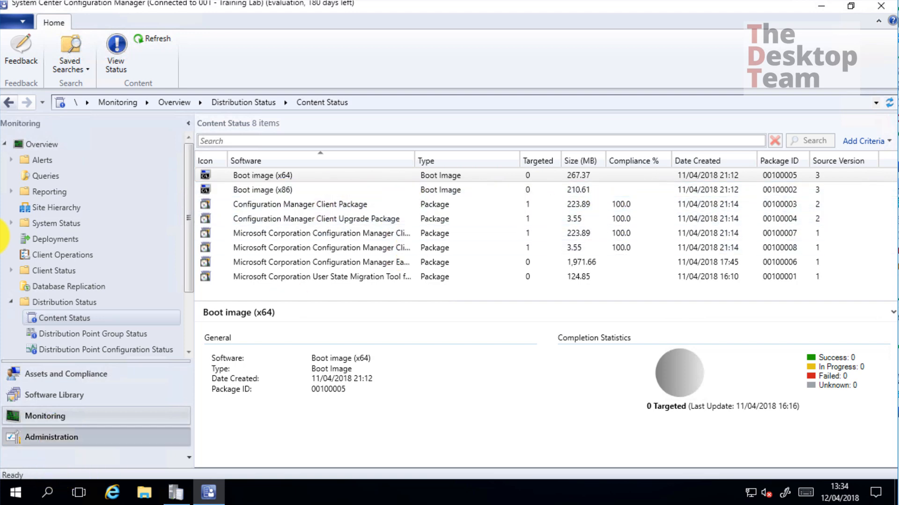
click(58, 287)
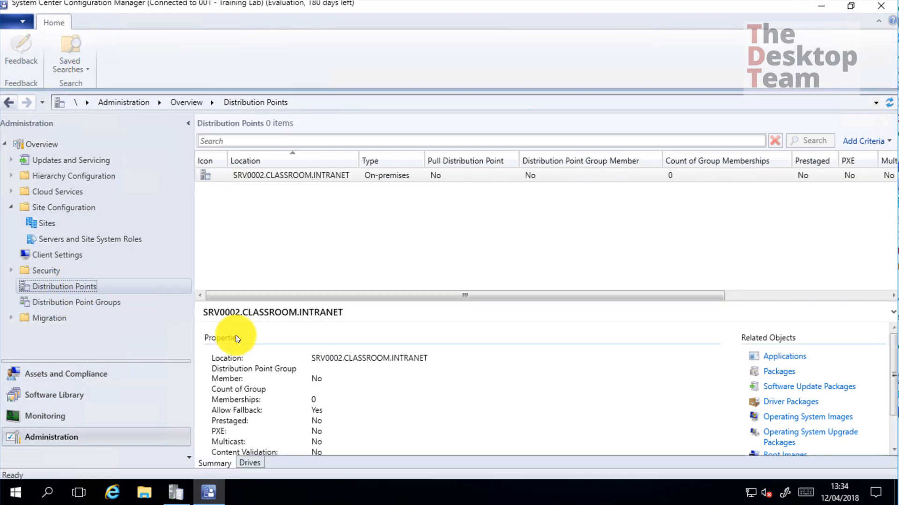
right_click(316, 180)
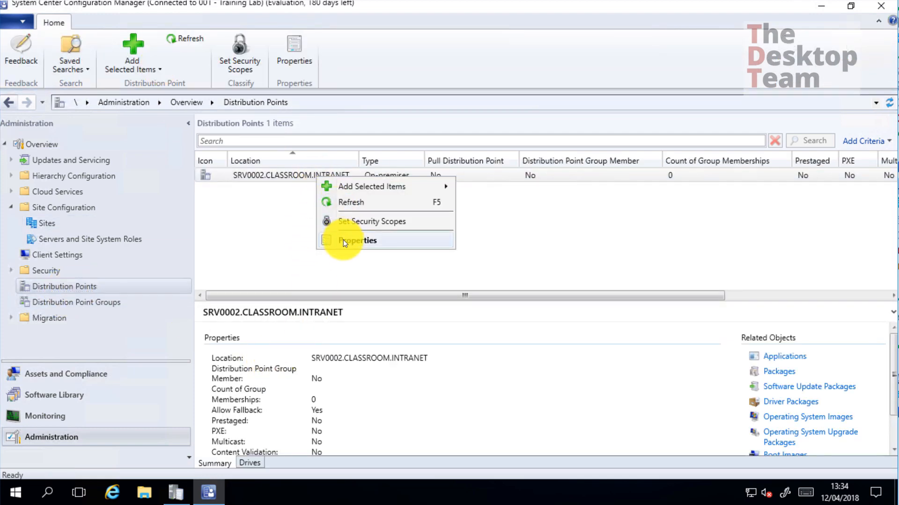
click(343, 240)
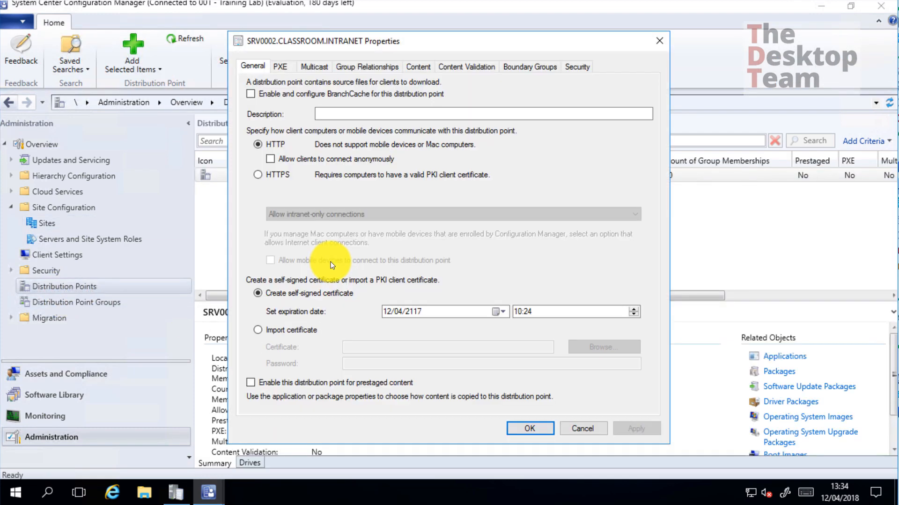
click(418, 67)
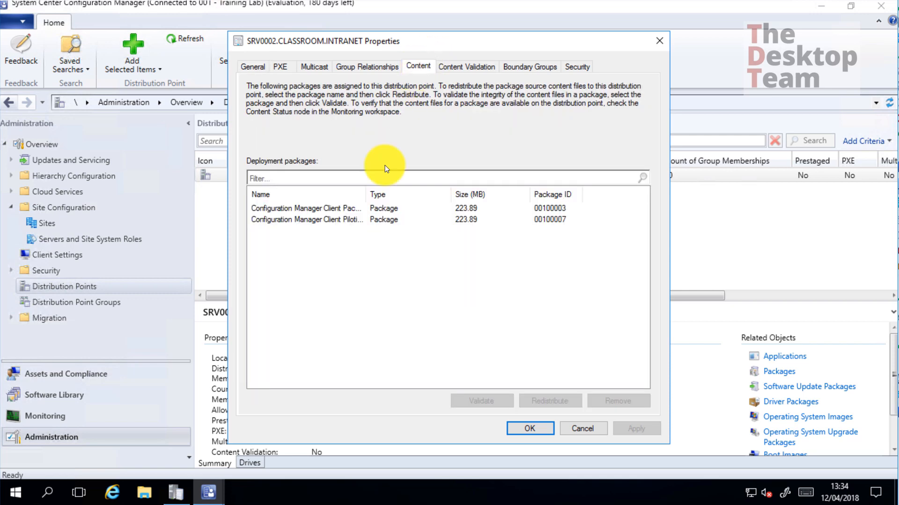
double_click(367, 193)
drag(629, 193, 636, 194)
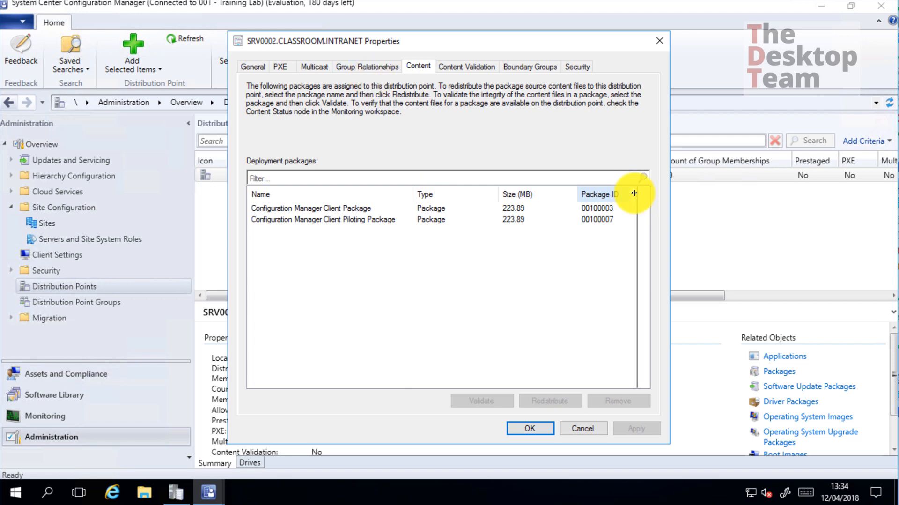
click(582, 428)
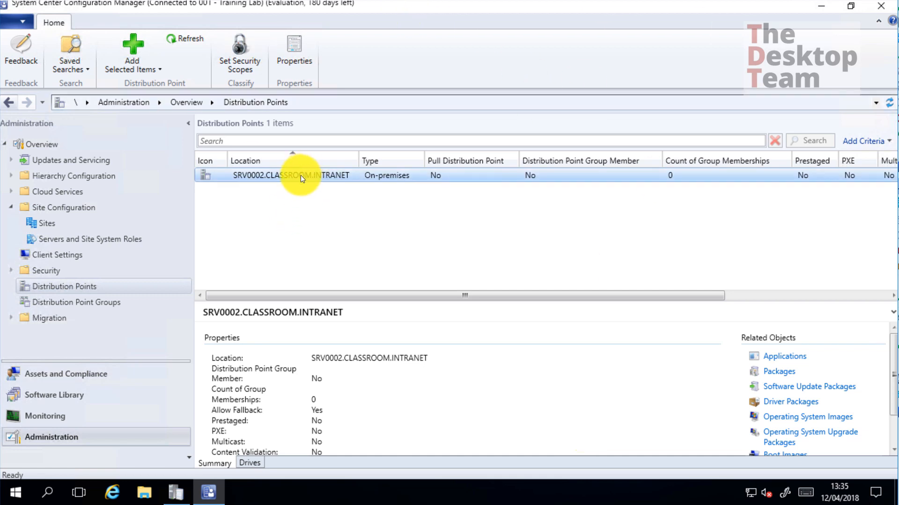
right_click(252, 182)
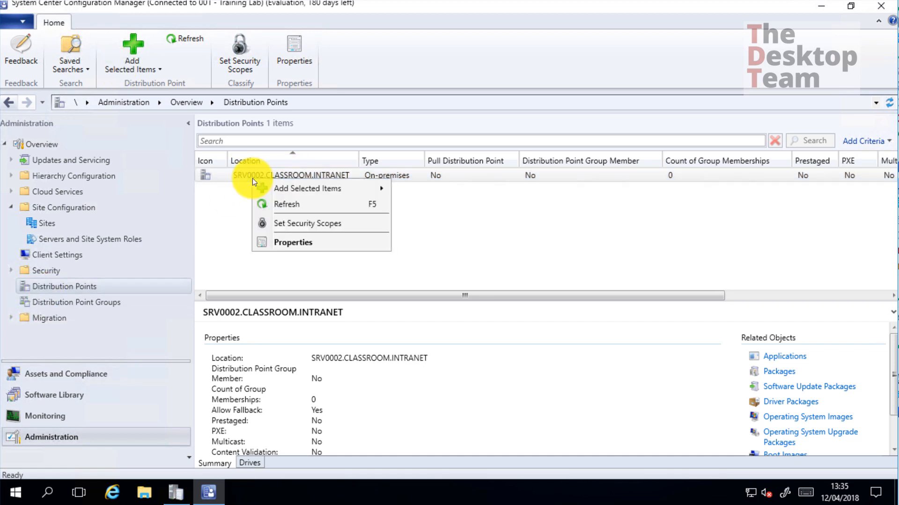
mouse_move(300, 192)
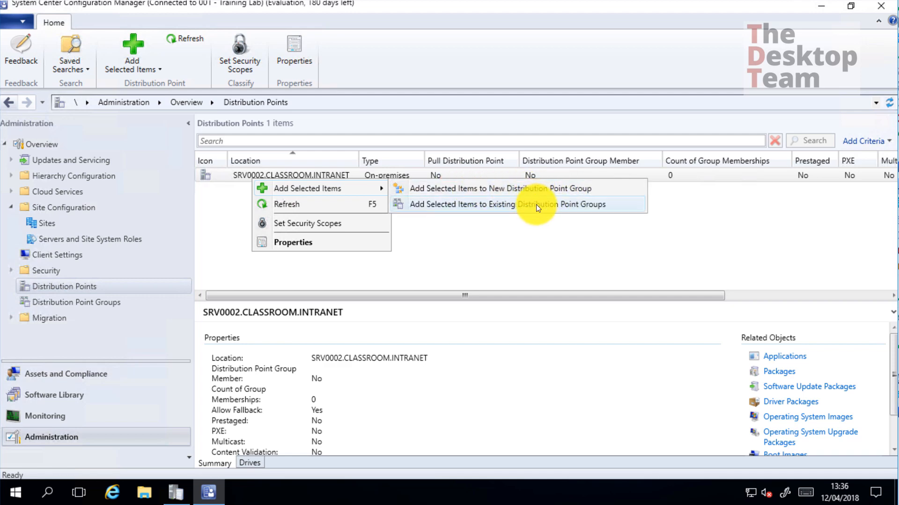
click(518, 233)
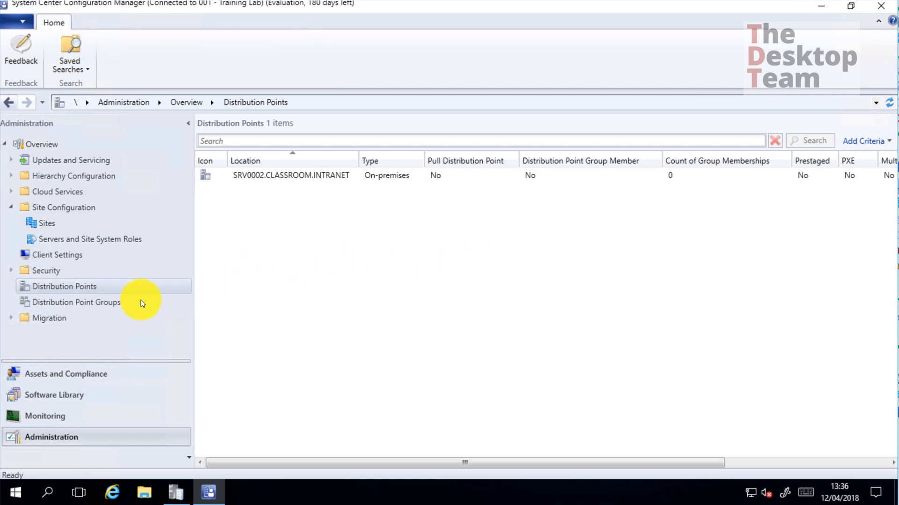
Start a new distribution point group and name it Training Lab
click(61, 302)
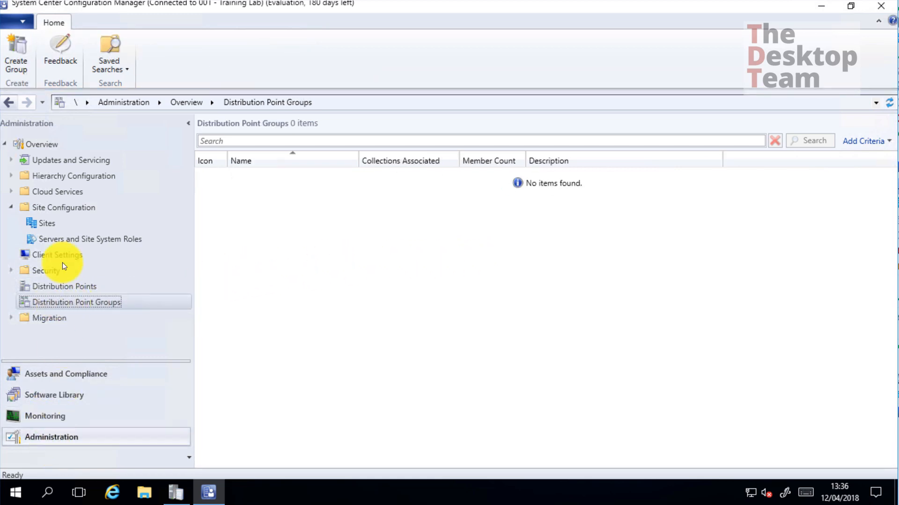
right_click(357, 208)
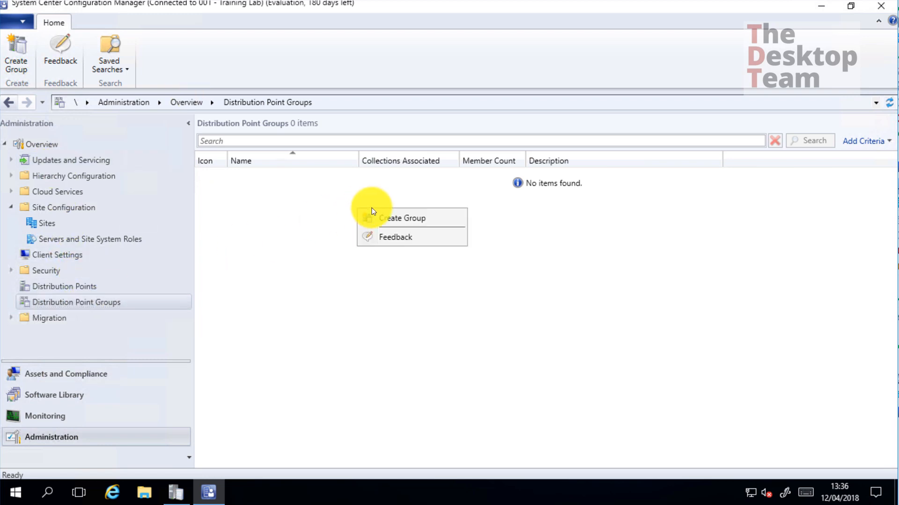
click(401, 219)
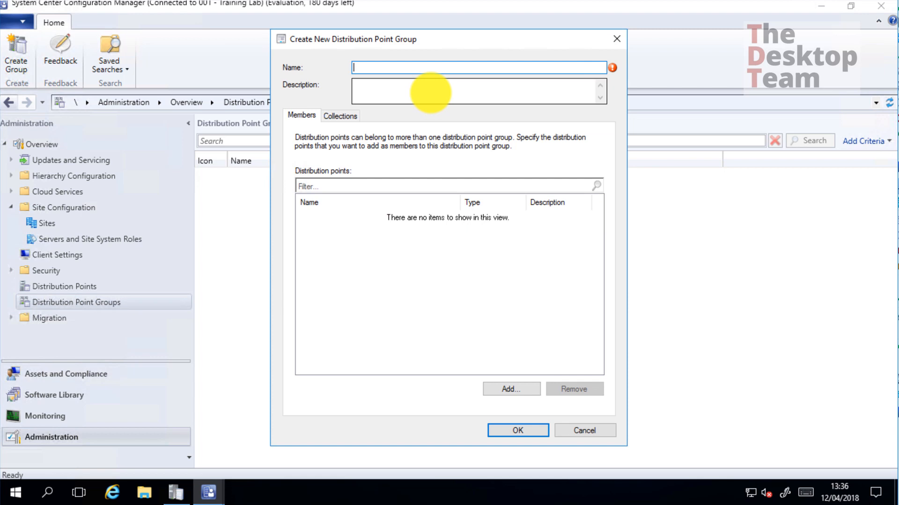
text(Training Lab)
click(328, 185)
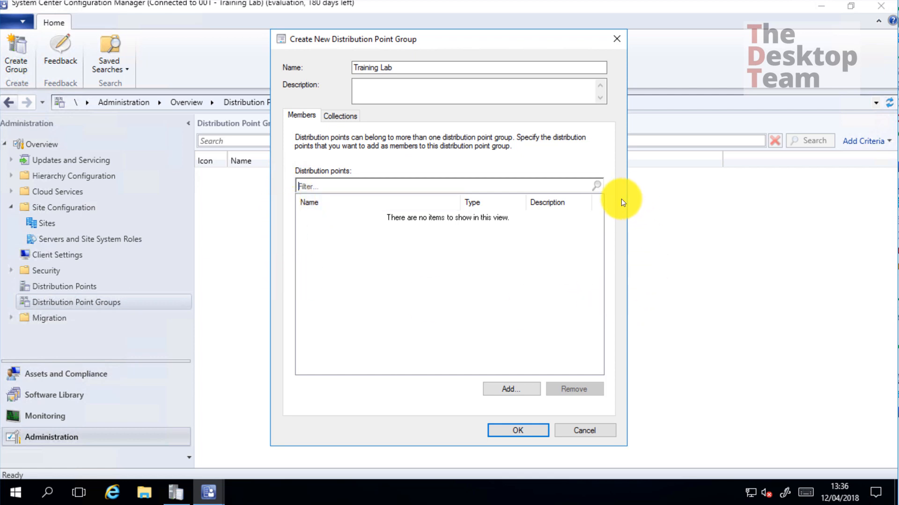
Add the SRV0002.CLASSROOM.INTRANET distribution point as a member of the new Training Lab group
click(509, 389)
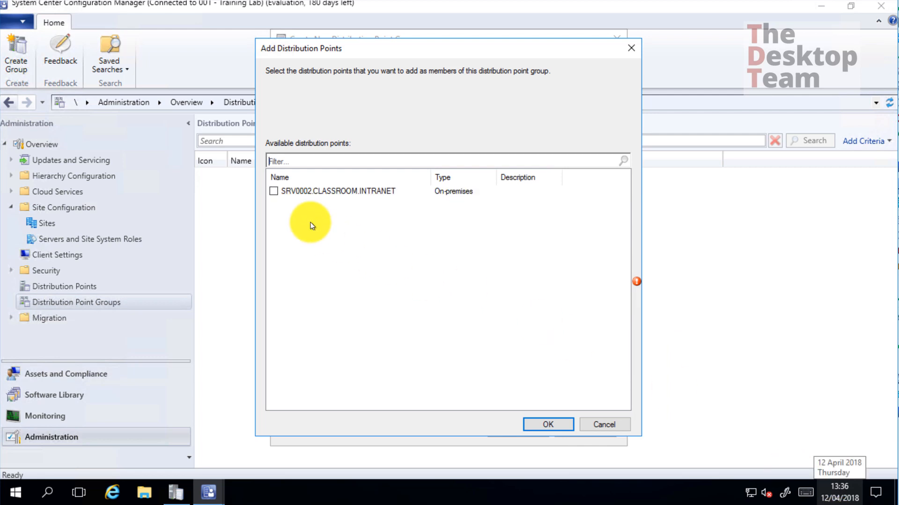
click(441, 192)
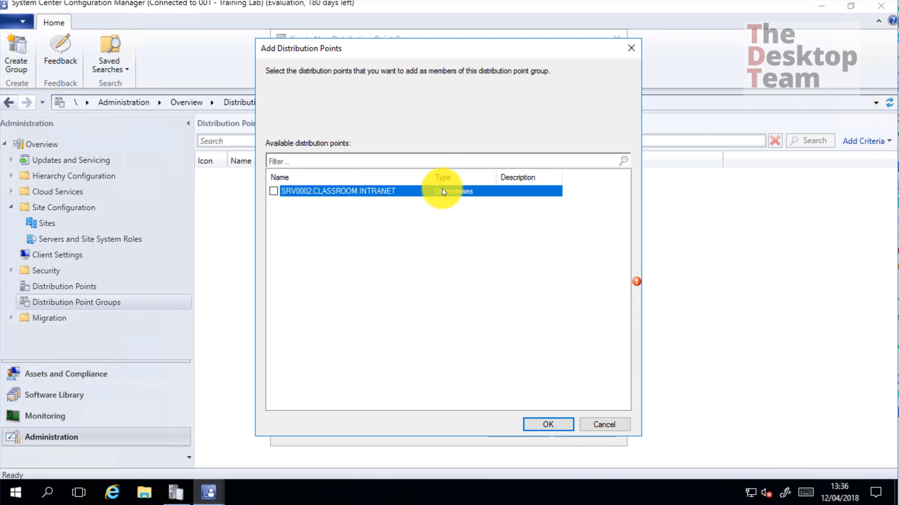
click(273, 191)
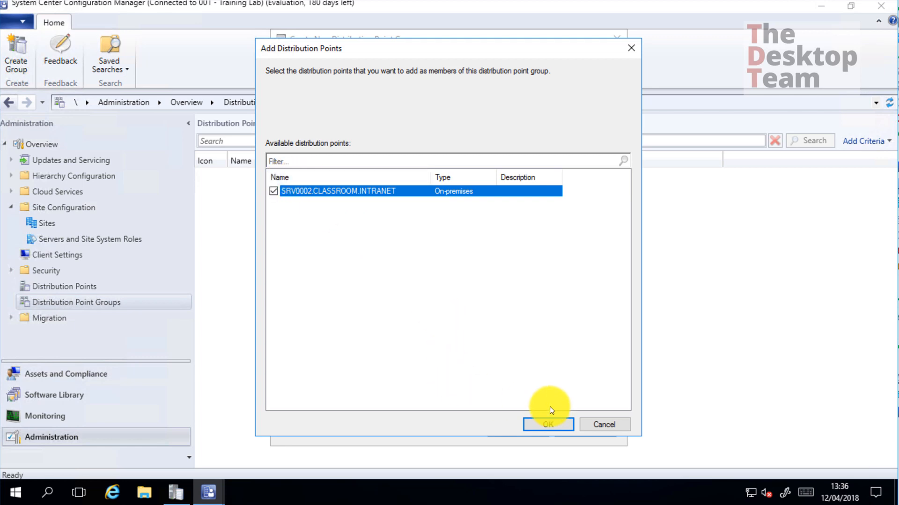
click(548, 423)
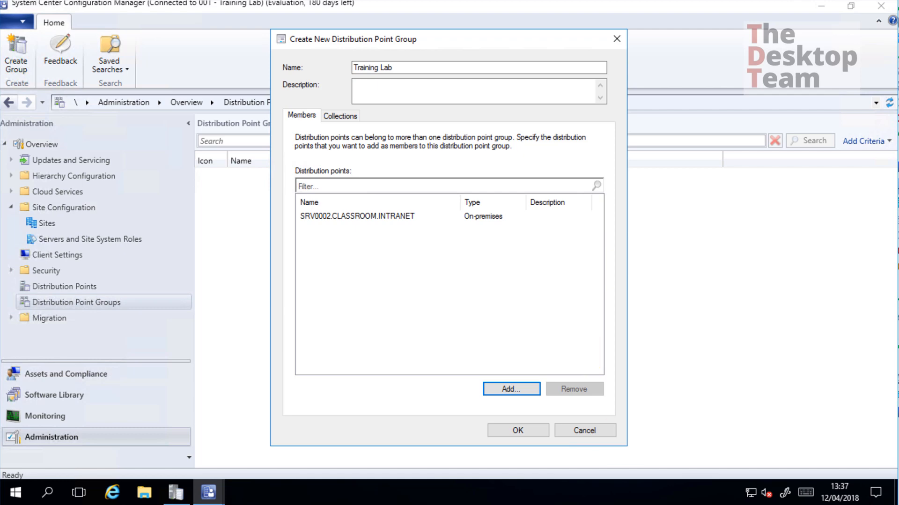
Review the user and device collections available for association with the Training Lab group, without adding any
click(340, 116)
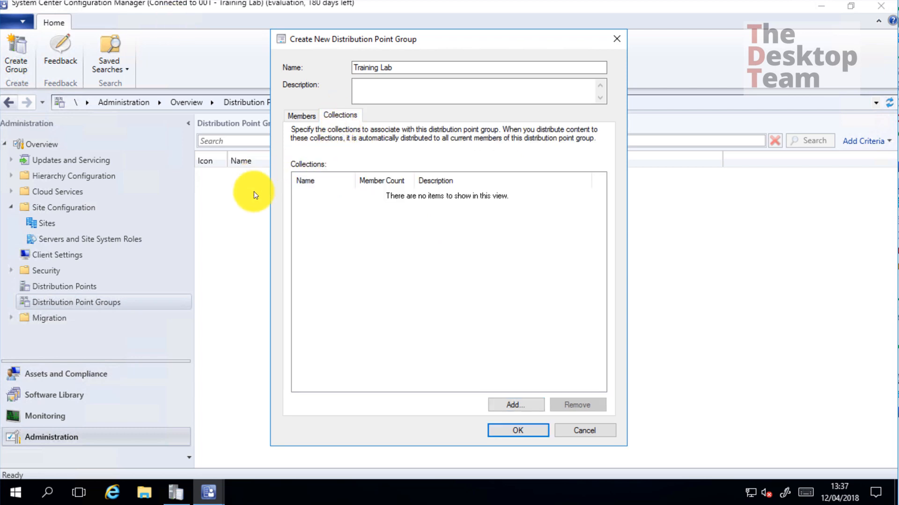
click(512, 404)
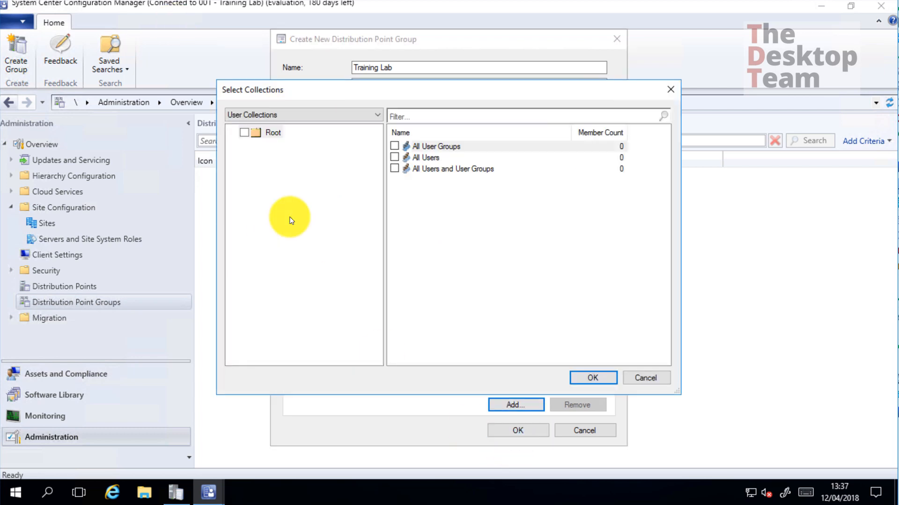
click(281, 115)
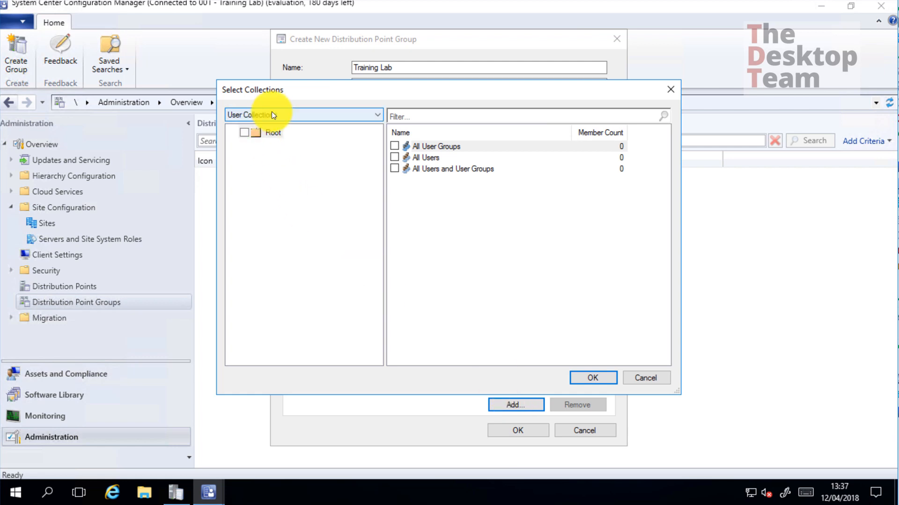
click(255, 135)
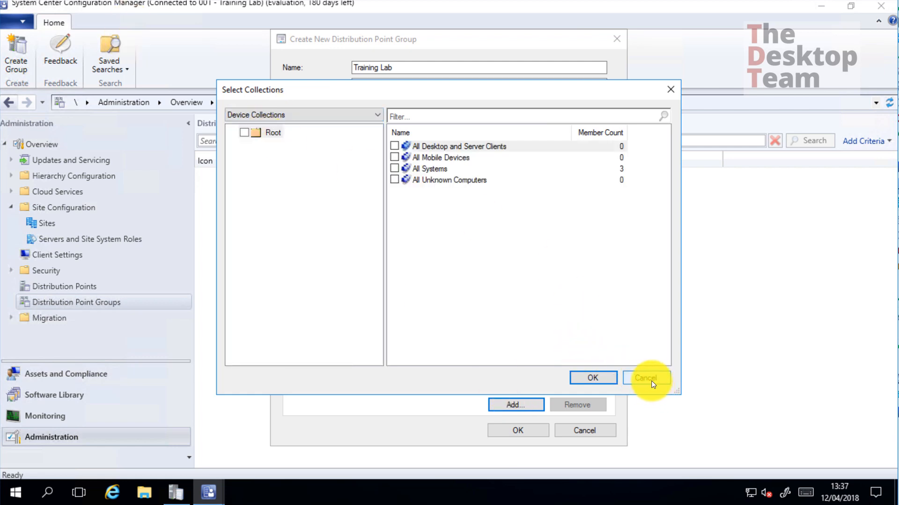
click(647, 377)
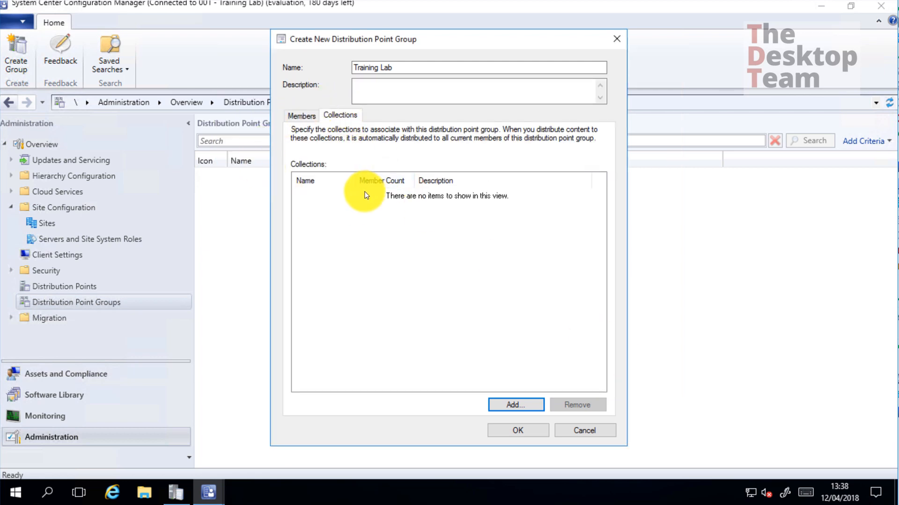
Return to the group's member list and create the Training Lab distribution point group
click(301, 116)
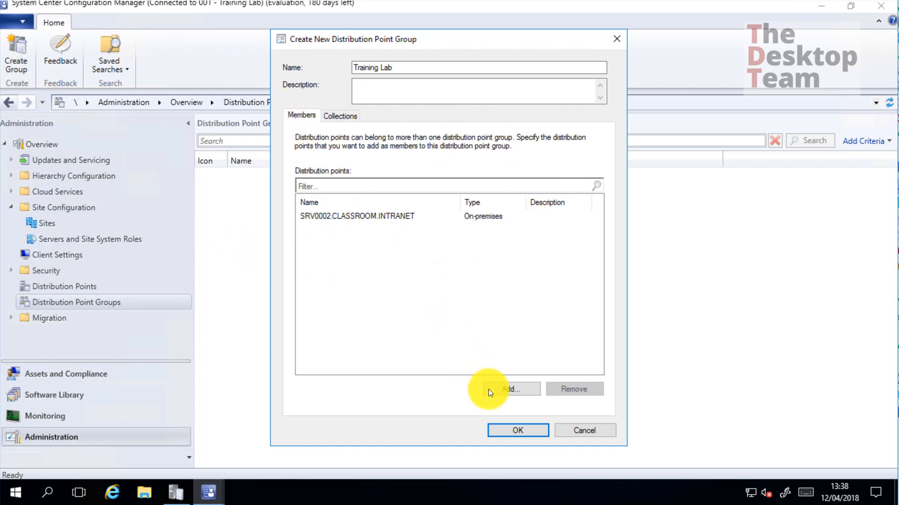
click(531, 435)
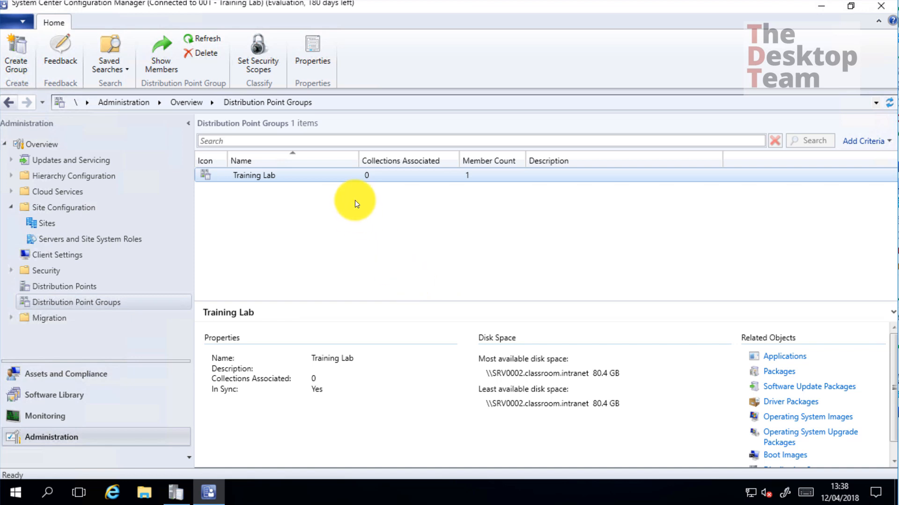
Check the content assigned to the Training Lab distribution point group in its properties, and close them without changes
right_click(343, 177)
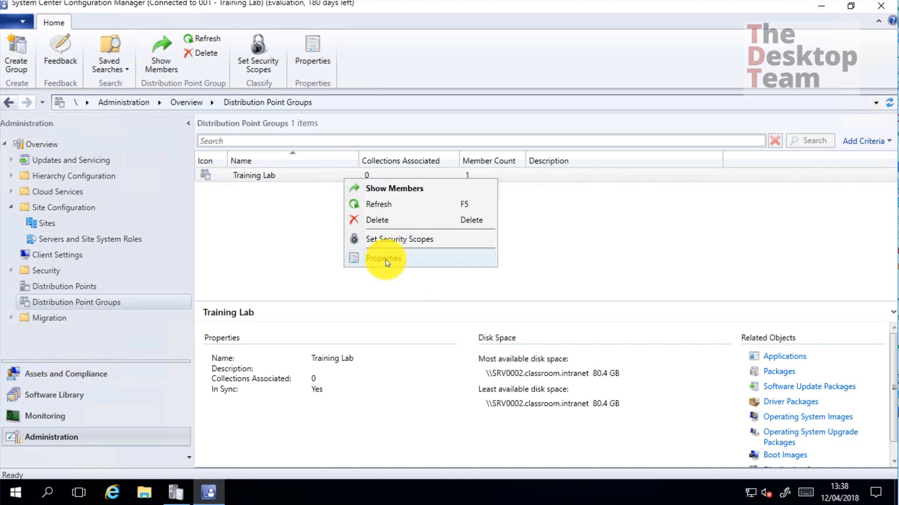
click(379, 259)
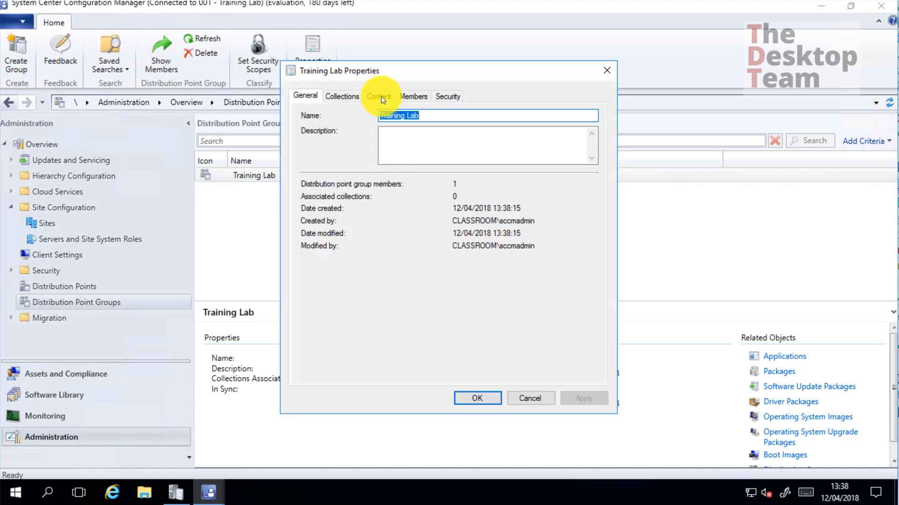
click(379, 95)
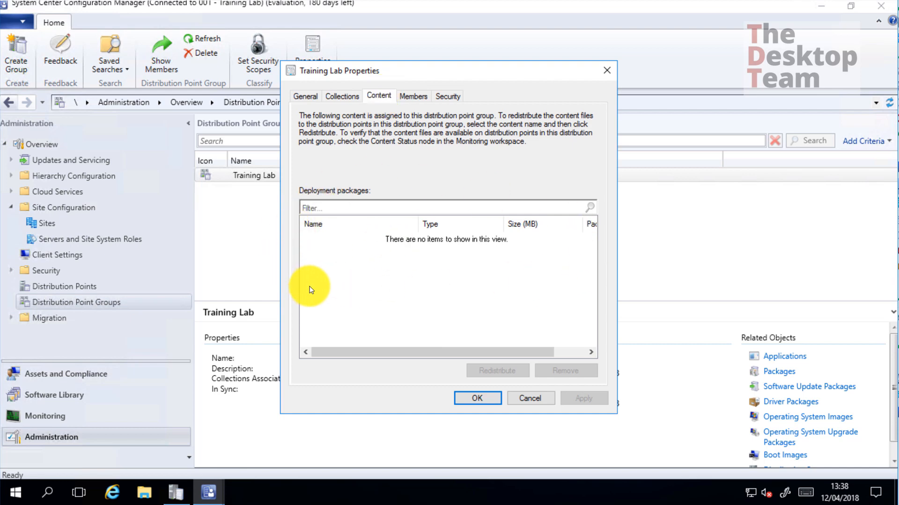
click(533, 398)
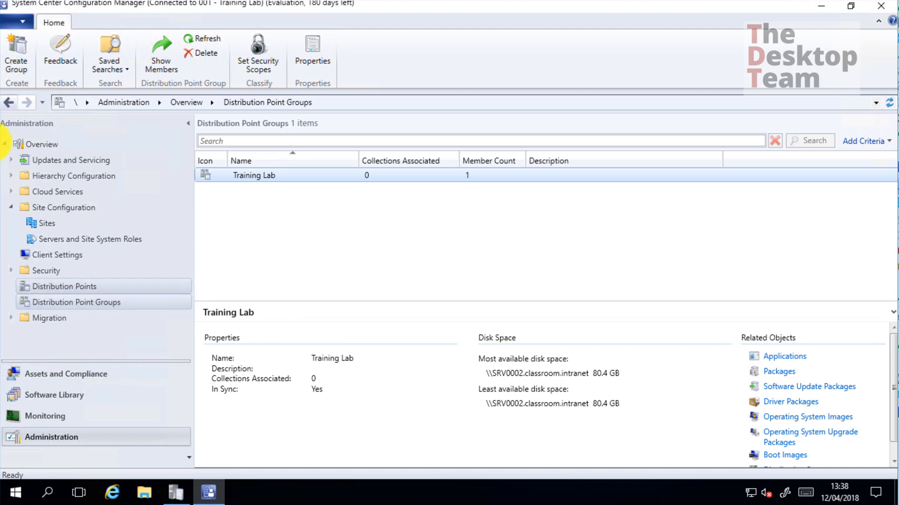
Review the deployment packages in the properties of the SRV0002.CLASSROOM.INTRANET distribution point, widening the Name column to read full package names
click(64, 286)
right_click(257, 176)
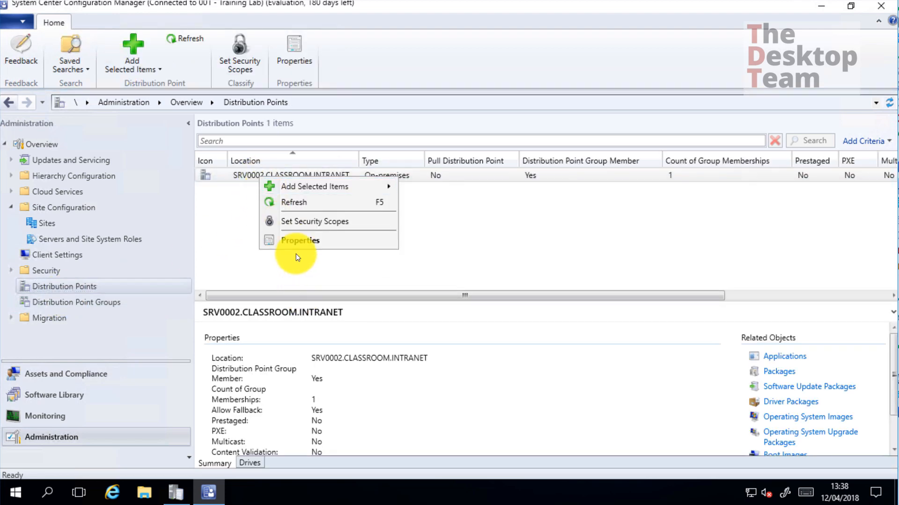
click(296, 241)
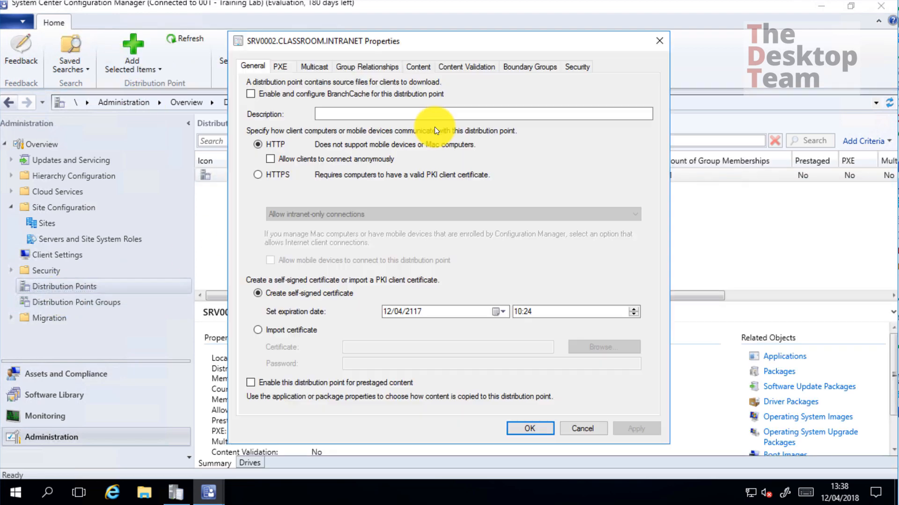
click(418, 66)
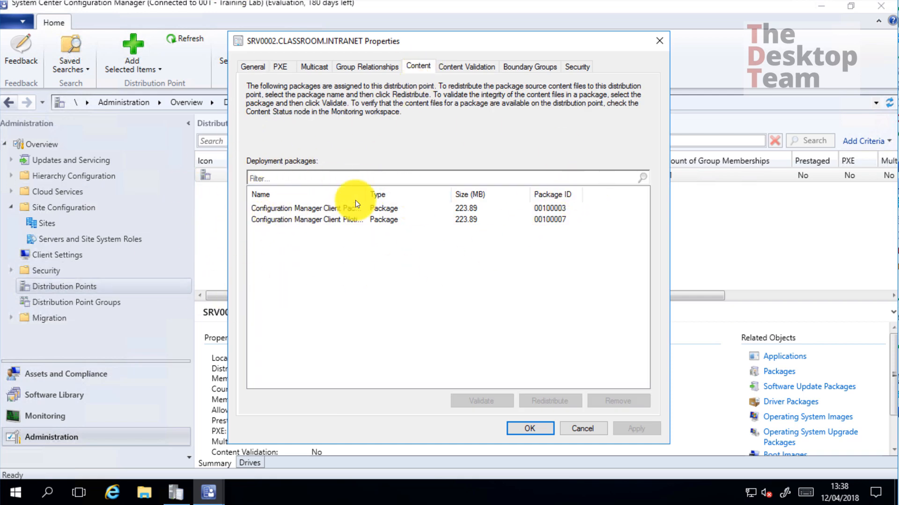
drag(367, 192, 411, 198)
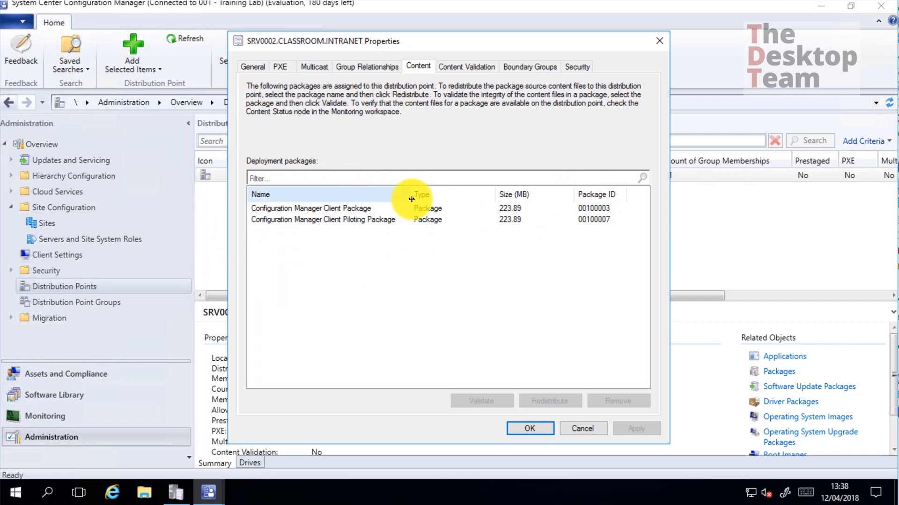
click(594, 431)
Show the distribution point group status of Training Lab in the Monitoring workspace
click(77, 417)
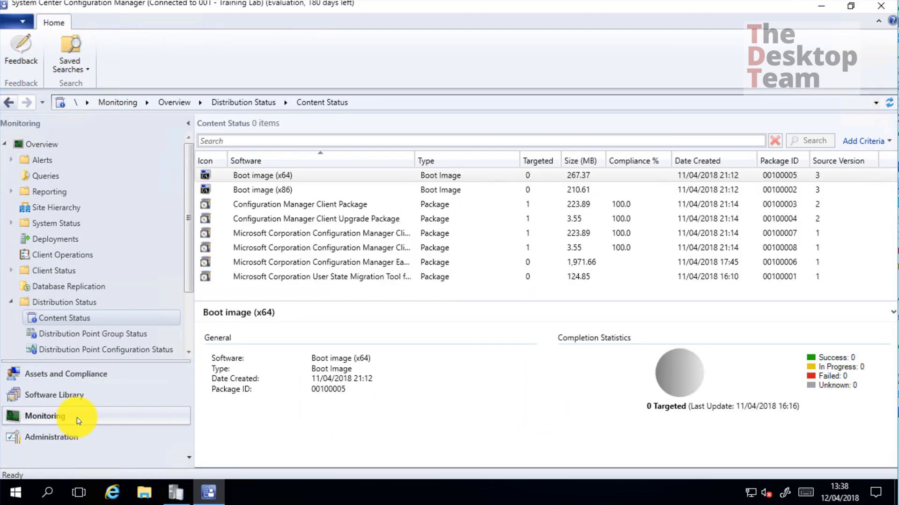
scroll(92, 289, down, 2)
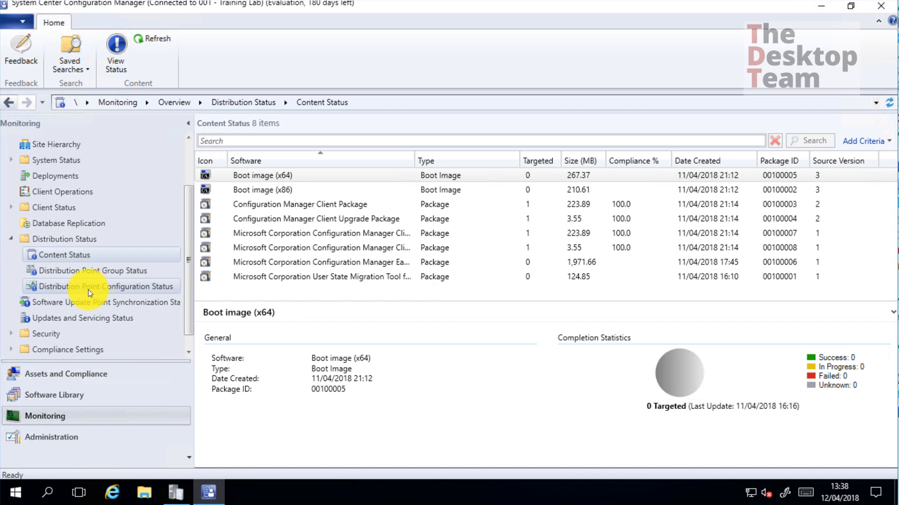
click(125, 271)
click(256, 176)
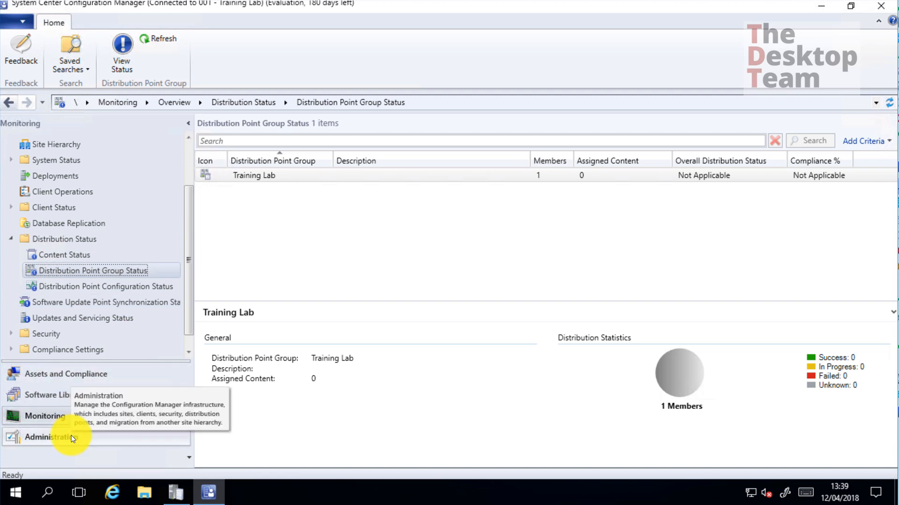
Open the Assets and Compliance workspace
click(63, 376)
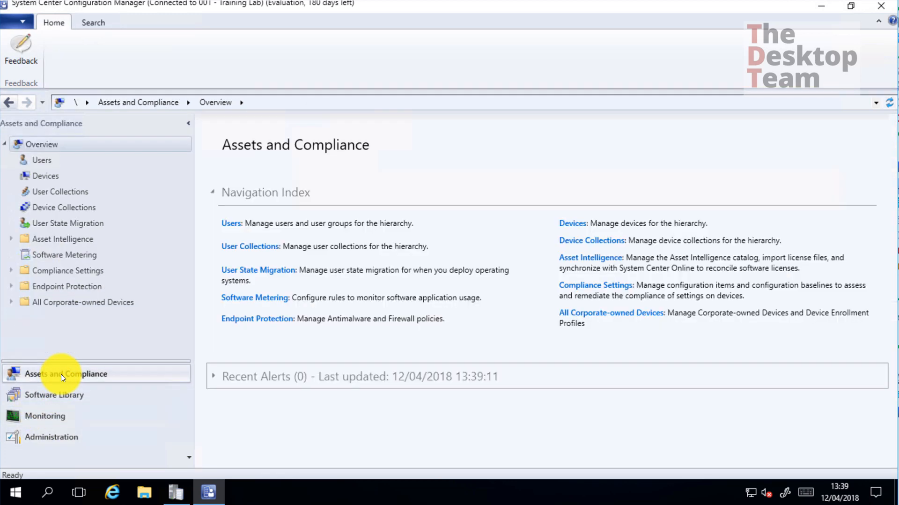